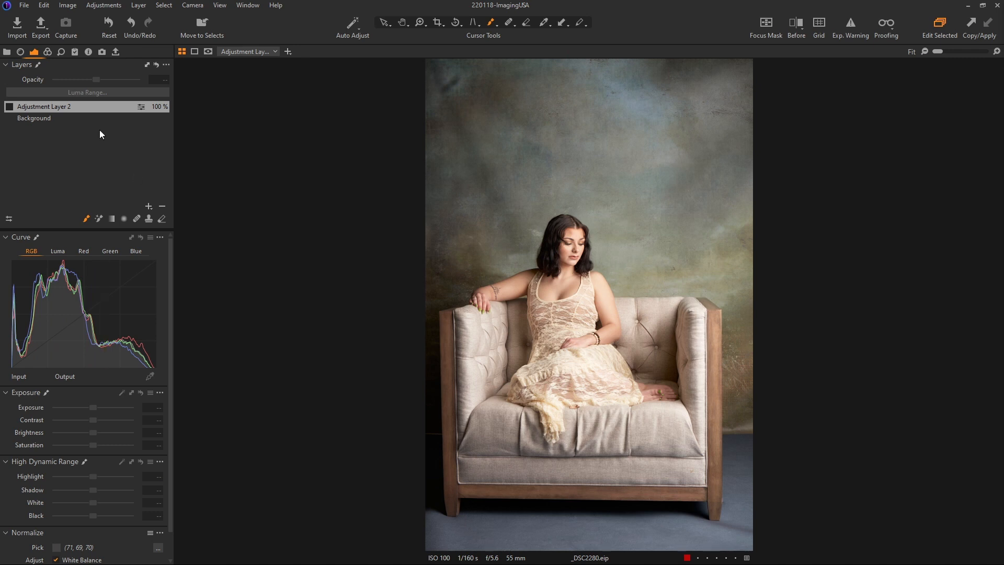
Delete Adjustment Layer 2 and add a new adjustment layer with Exposure set to 1
{"action": "left_click", "coordinate": [10, 106]}
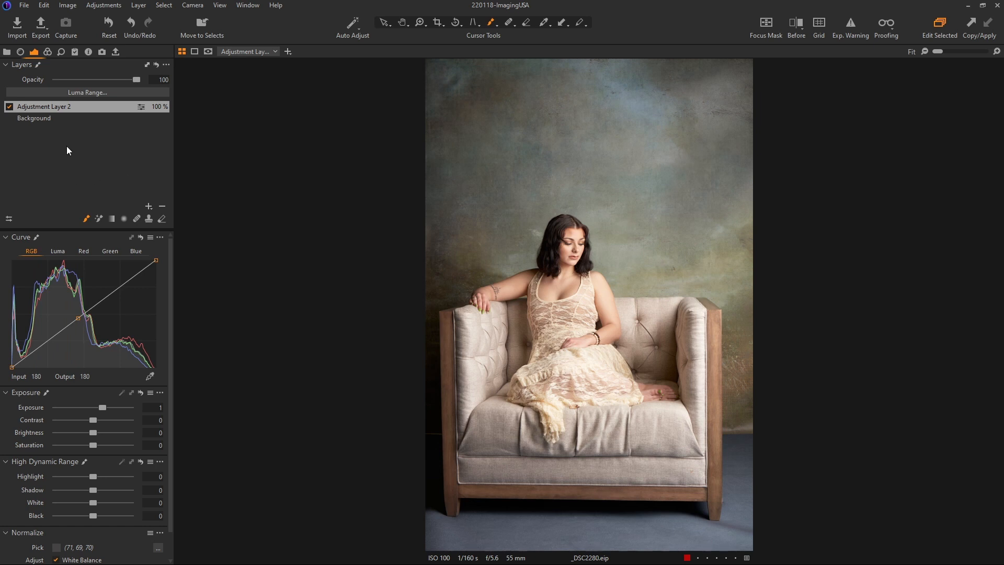
{"action": "left_click", "coordinate": [162, 207]}
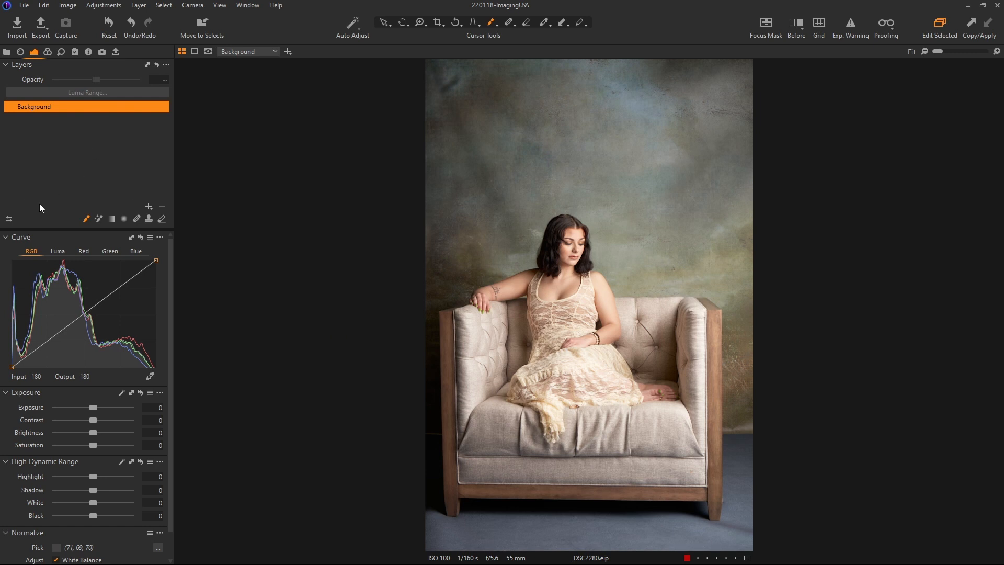
{"action": "left_click", "coordinate": [148, 206]}
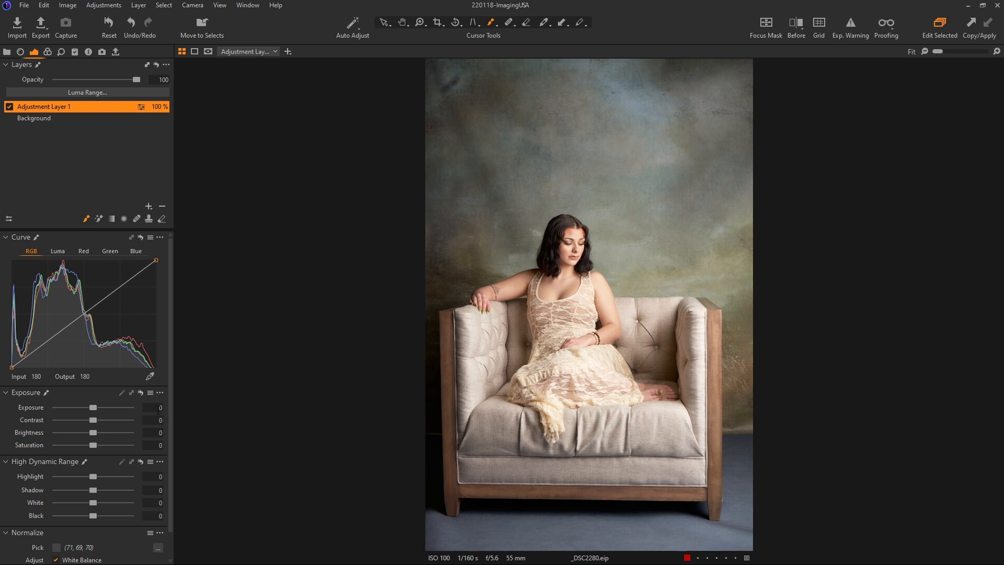
{"action": "type", "text": "1"}
{"action": "key", "text": "Return"}
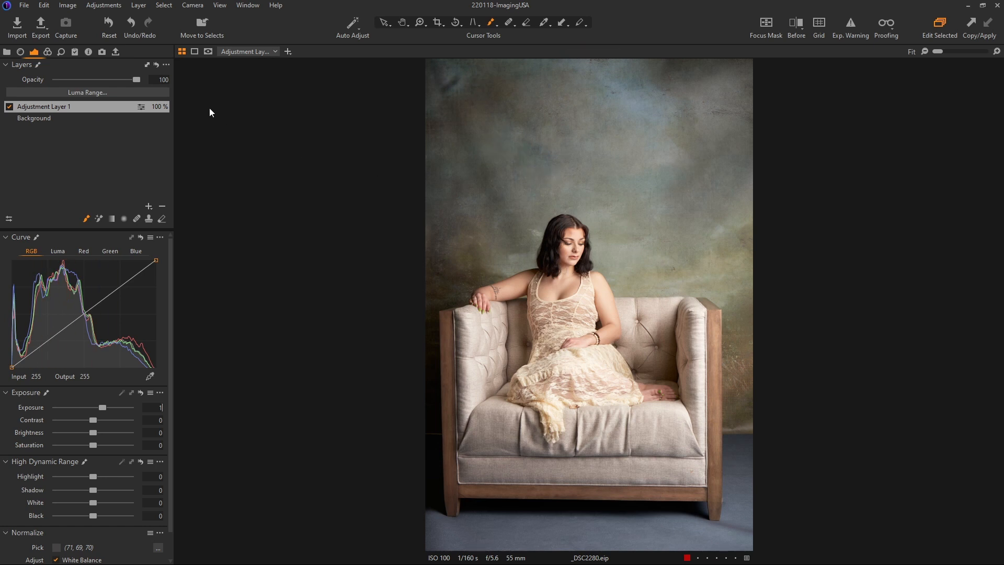
Try filling the new adjustment layer's mask, and undo the fill
{"action": "left_click", "coordinate": [167, 65]}
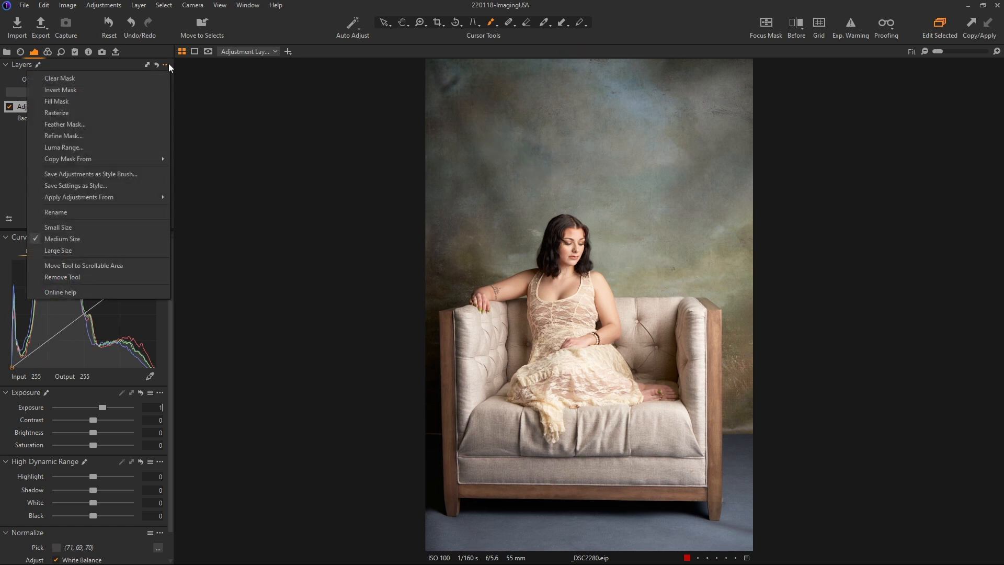
{"action": "left_click", "coordinate": [115, 100]}
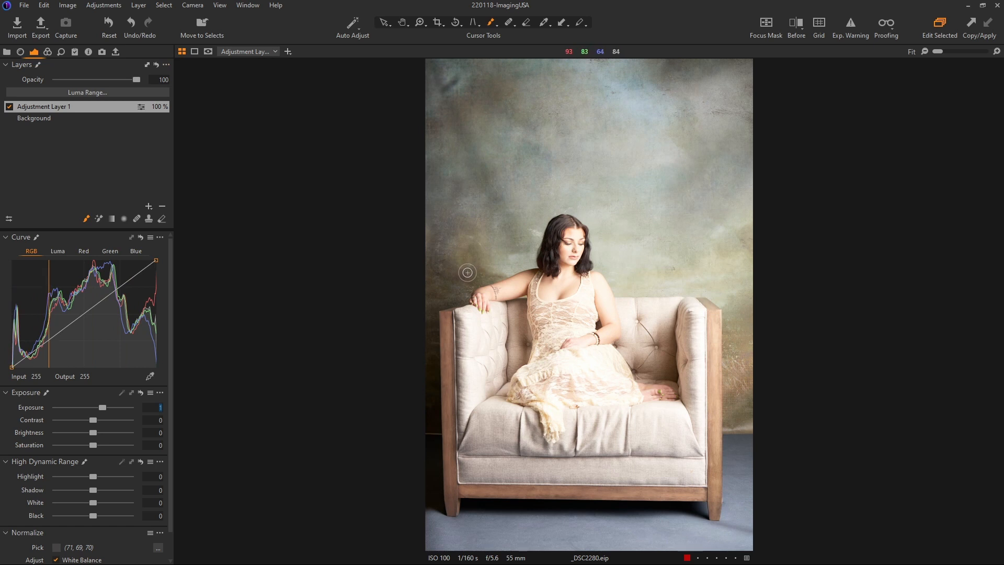
{"action": "key", "text": "ctrl+z"}
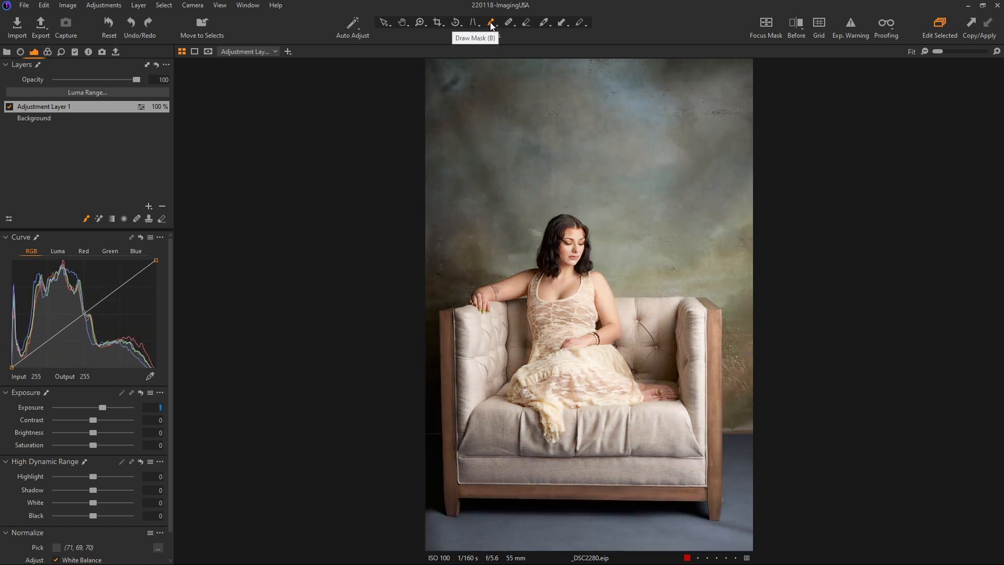
Brush a small test ring on the backdrop above the woman's head, check its mask overlay, and remove the ring
{"action": "right_click", "coordinate": [604, 163]}
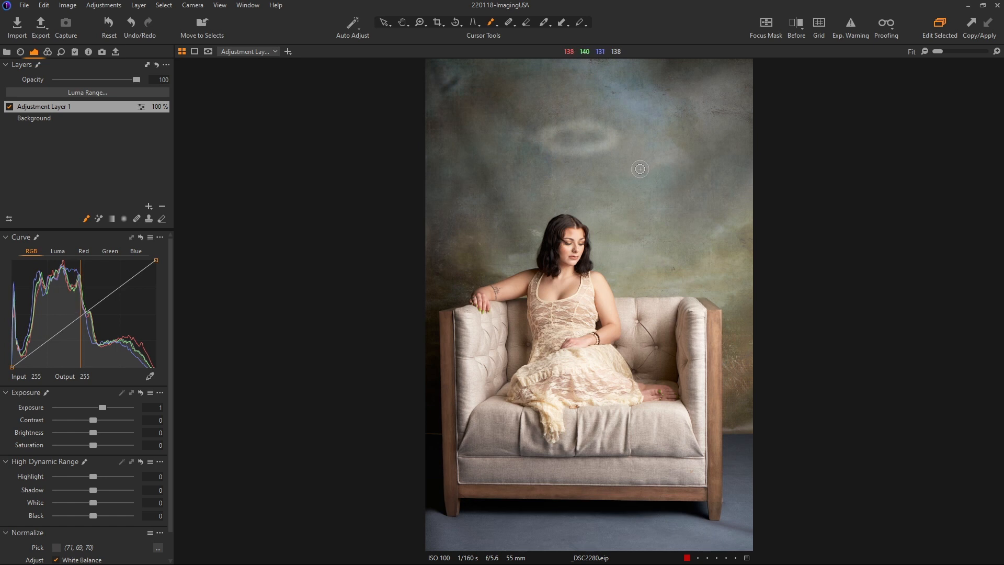
{"action": "key", "text": "m"}
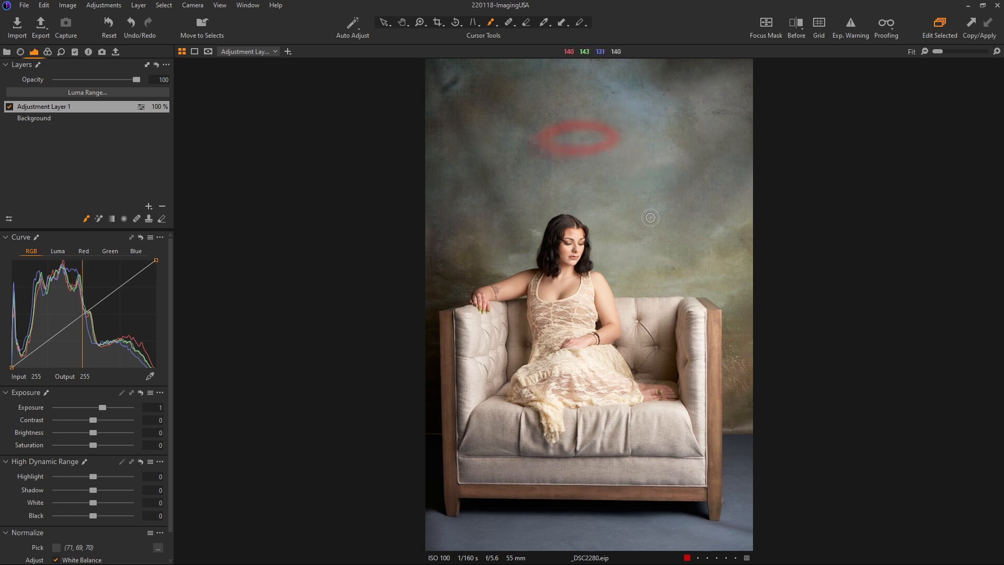
{"action": "key", "text": "m"}
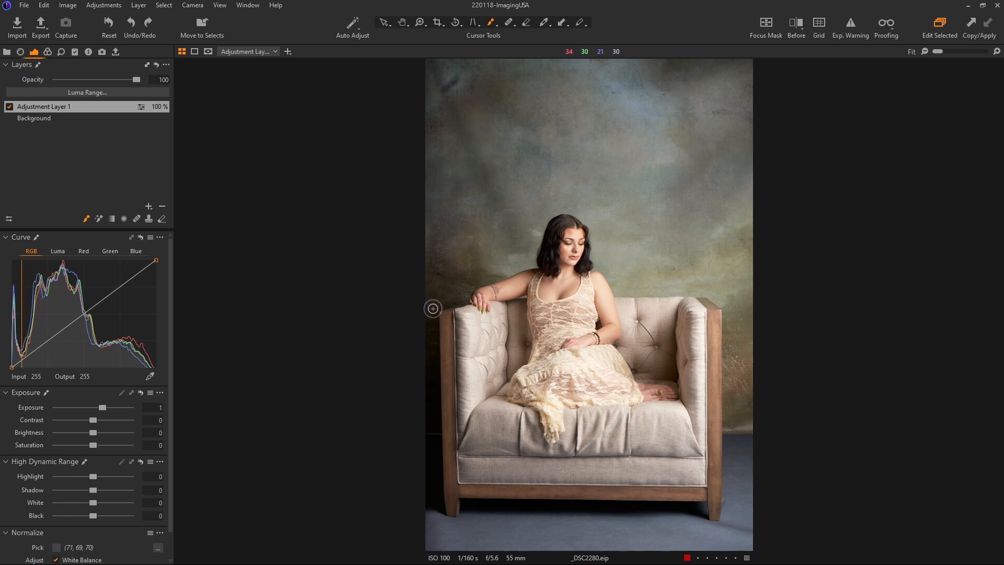
Add a new filled adjustment layer and shape its RGB curve into a strong high-contrast S-curve
{"action": "left_click", "coordinate": [148, 206]}
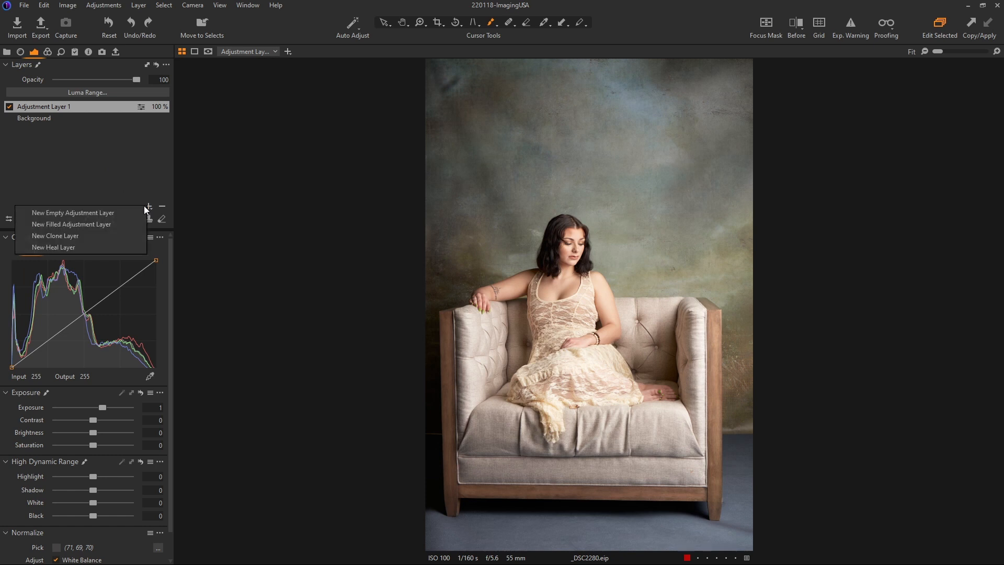
{"action": "left_click", "coordinate": [118, 225]}
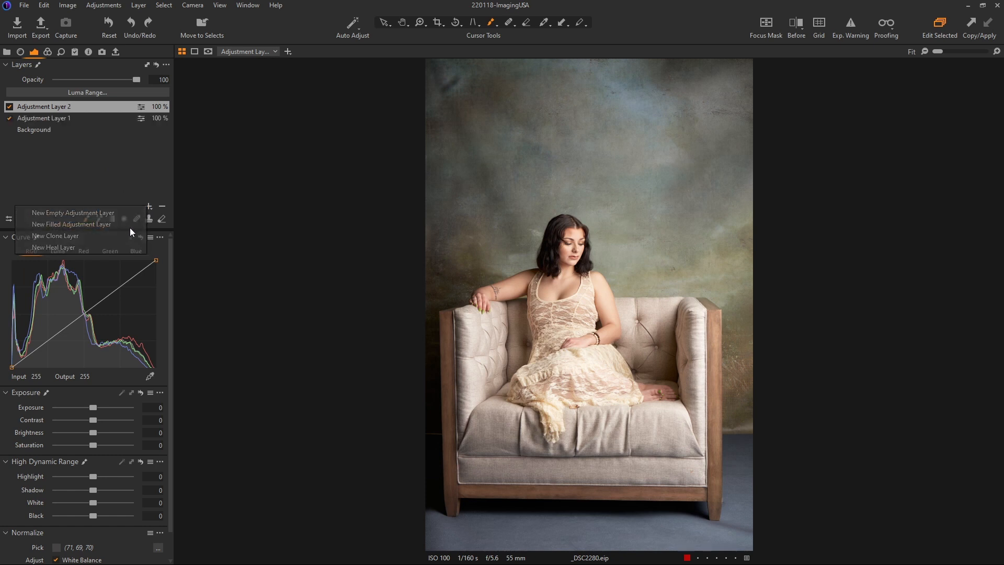
{"action": "left_click_drag", "start_coordinate": [54, 334], "coordinate": [37, 351]}
{"action": "left_click", "coordinate": [96, 302]}
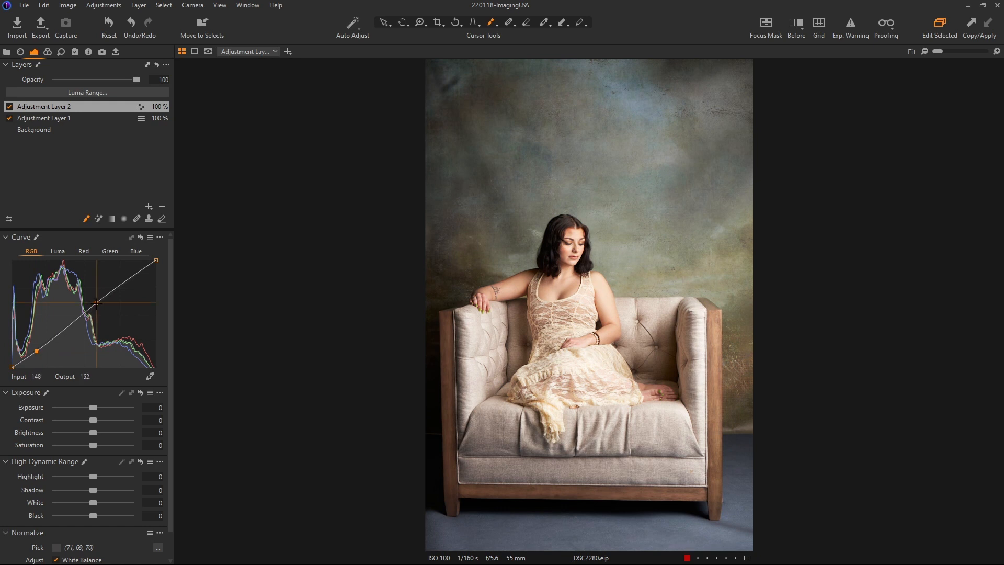
{"action": "left_click_drag", "start_coordinate": [96, 302], "coordinate": [70, 300]}
{"action": "left_click_drag", "start_coordinate": [36, 351], "coordinate": [37, 356]}
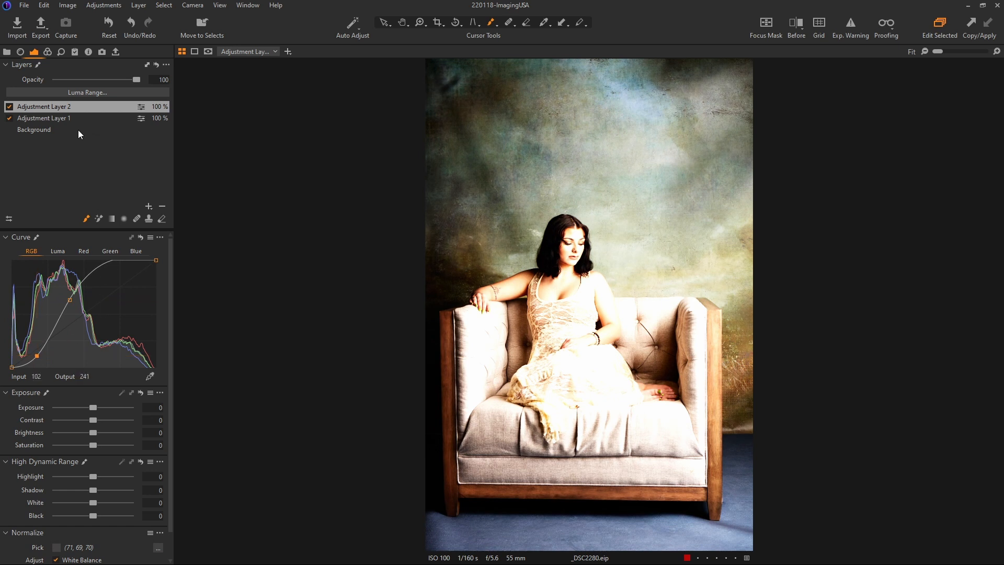
Steepen the S-curve on Adjustment Layer 2 slightly and enable Black & White for the image
{"action": "left_click_drag", "start_coordinate": [69, 300], "coordinate": [65, 304]}
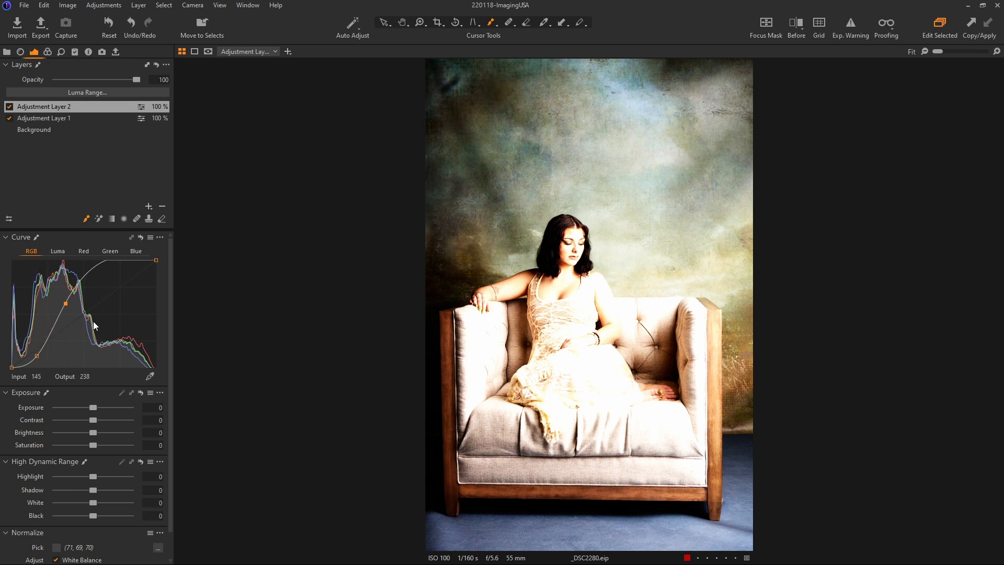
{"action": "left_click_drag", "start_coordinate": [37, 355], "coordinate": [39, 356]}
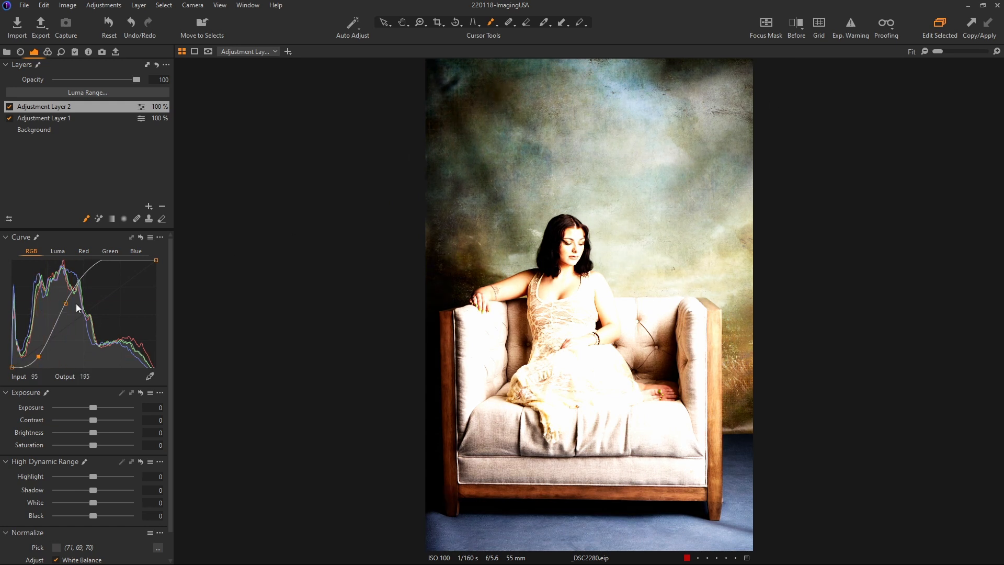
{"action": "left_click_drag", "start_coordinate": [66, 303], "coordinate": [67, 303]}
{"action": "left_click", "coordinate": [48, 52]}
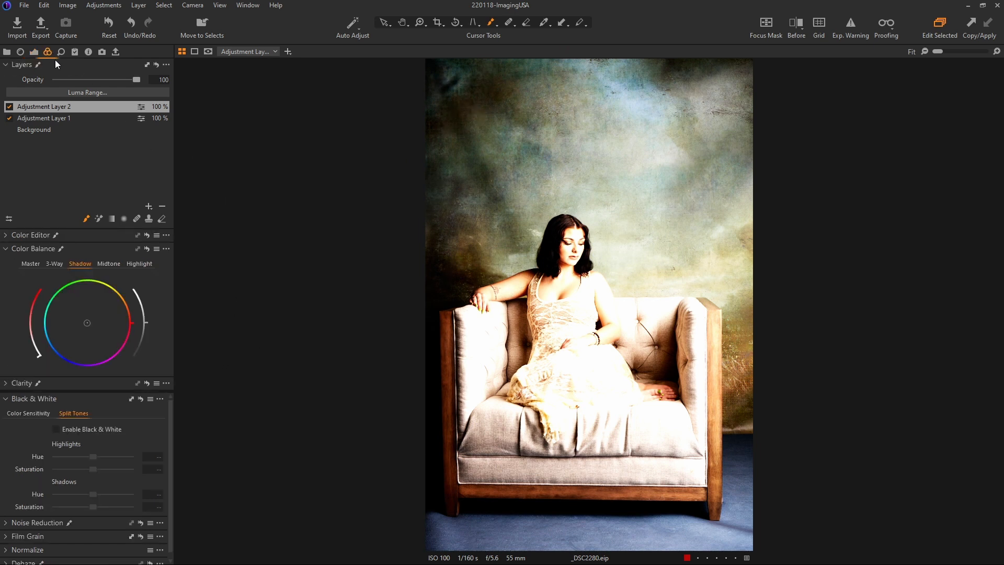
{"action": "left_click", "coordinate": [56, 429]}
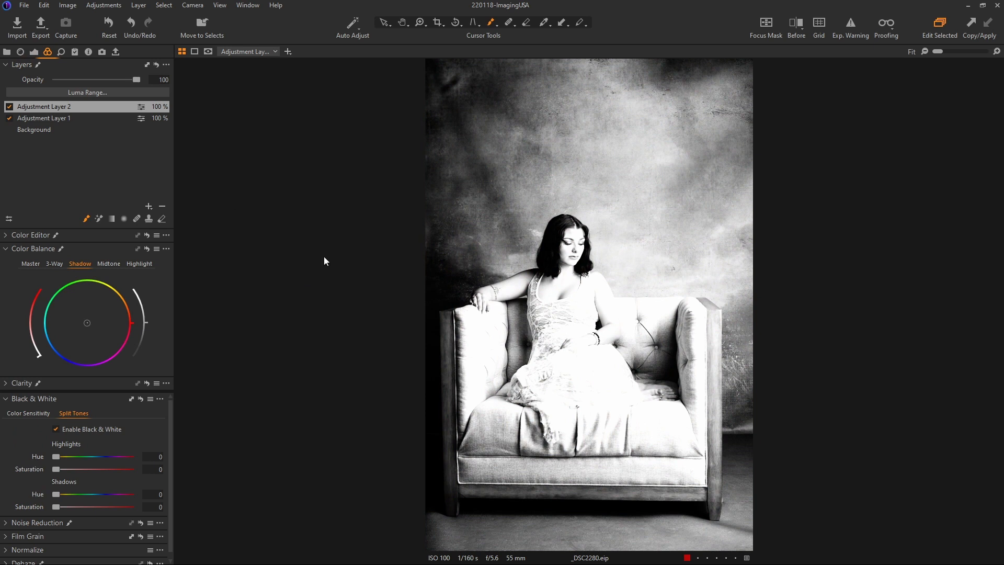
Brush the dark patches in the backdrop's upper-left area on Adjustment Layer 1, and check the painted mask overlay
{"action": "left_click", "coordinate": [72, 118]}
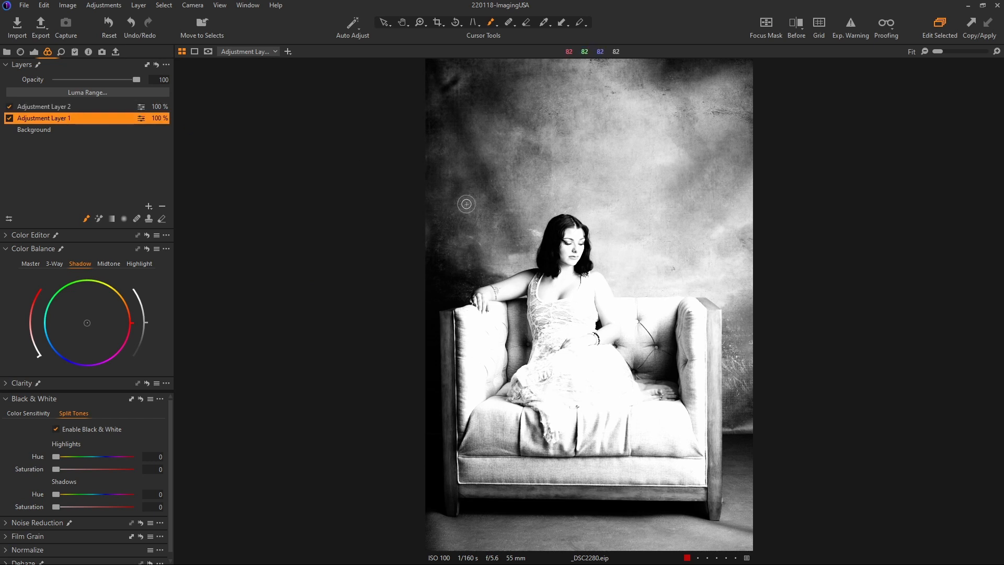
{"action": "key", "text": "z"}
{"action": "left_click", "coordinate": [486, 170]}
{"action": "left_click", "coordinate": [448, 170]}
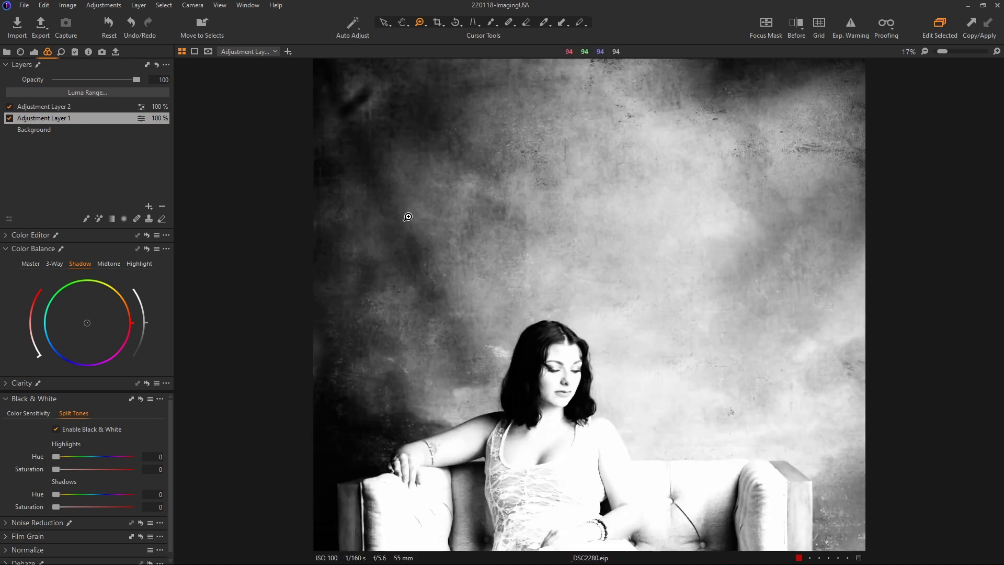
{"action": "key", "text": "b"}
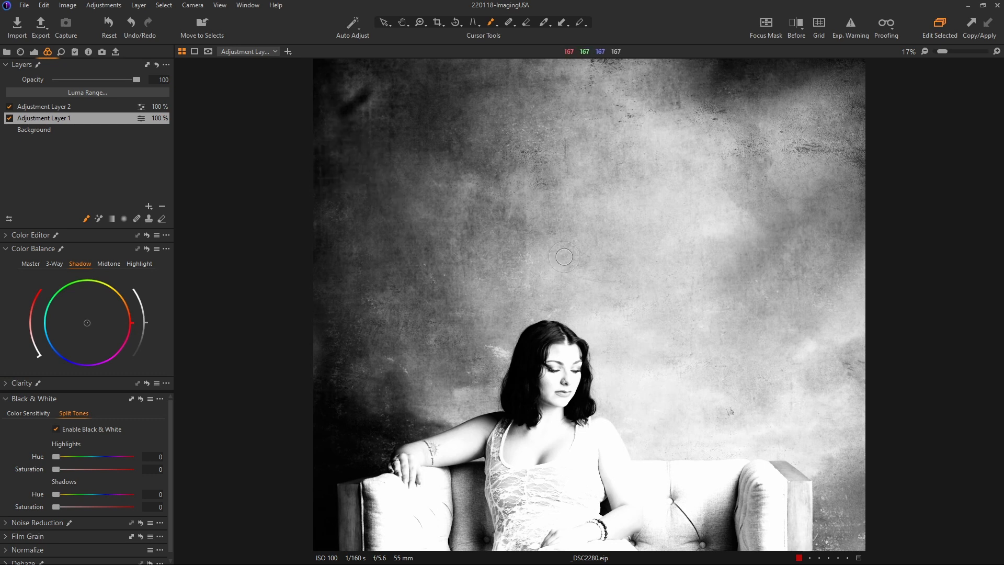
{"action": "key", "text": "m"}
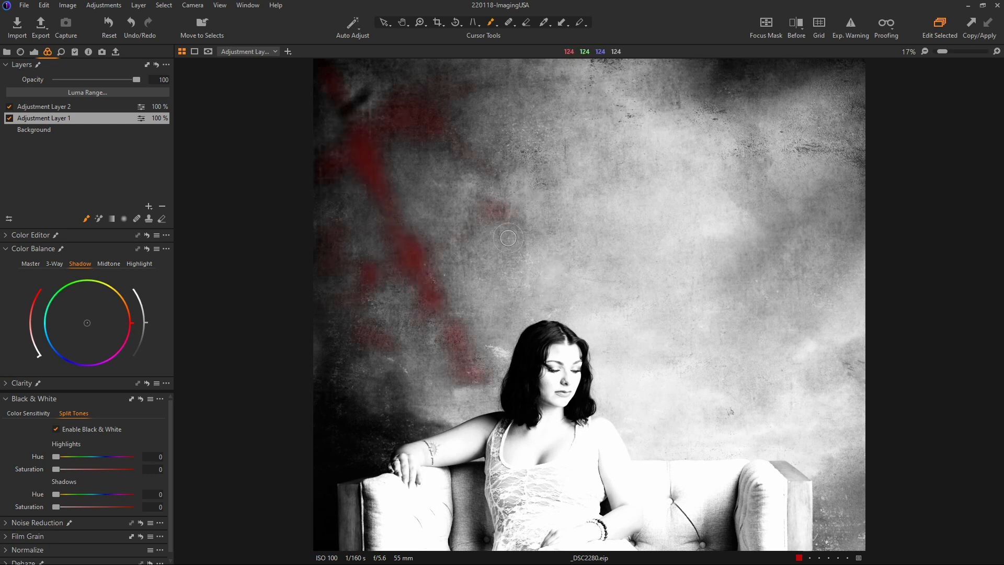
{"action": "key", "text": "m"}
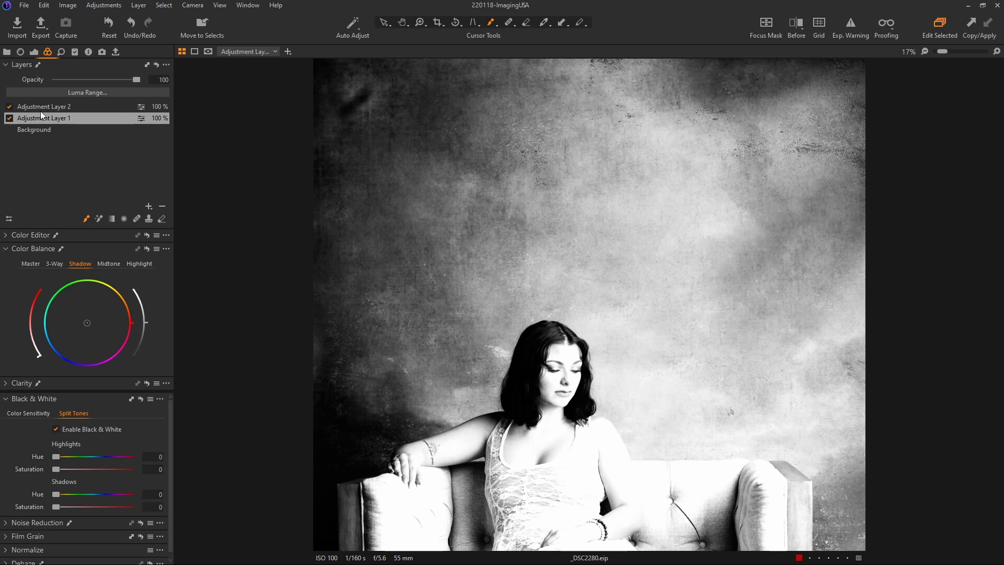
Increase the contrast on Adjustment Layer 2 by moving the upper point of its RGB curve closer to the shadows
{"action": "left_click", "coordinate": [60, 107]}
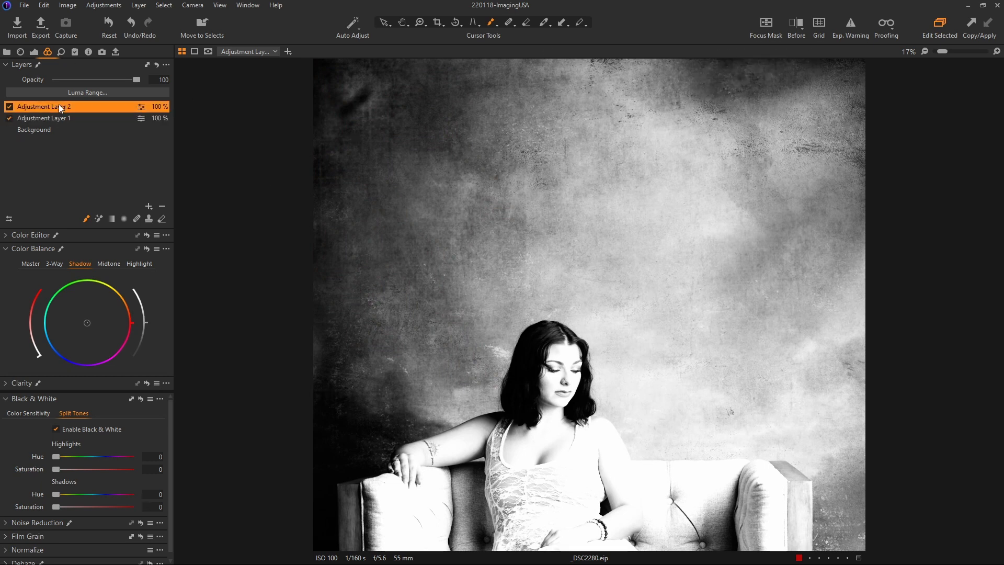
{"action": "left_click", "coordinate": [34, 52]}
{"action": "left_click_drag", "start_coordinate": [67, 302], "coordinate": [59, 300]}
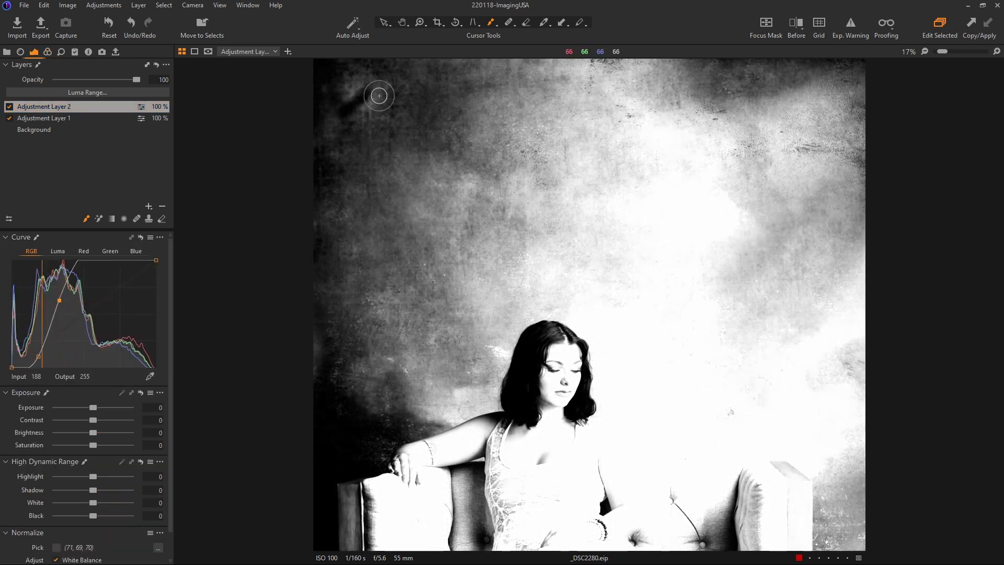
Brush the remaining dark smudge near the backdrop's upper-left corner on Adjustment Layer 1, using a smaller brush
{"action": "left_click", "coordinate": [73, 118]}
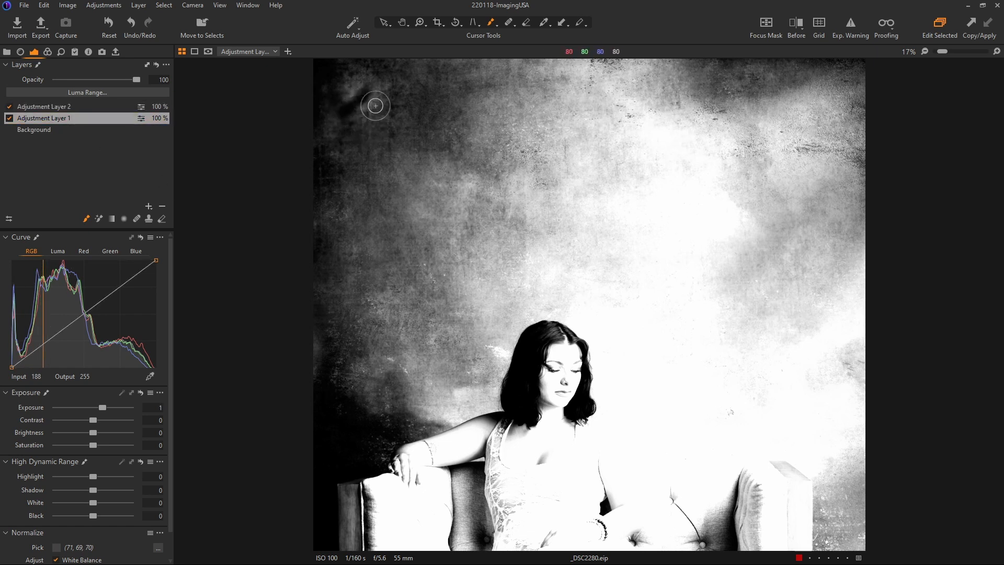
{"action": "key", "text": "bracketleft"}
{"action": "key", "text": "bracketleft"}
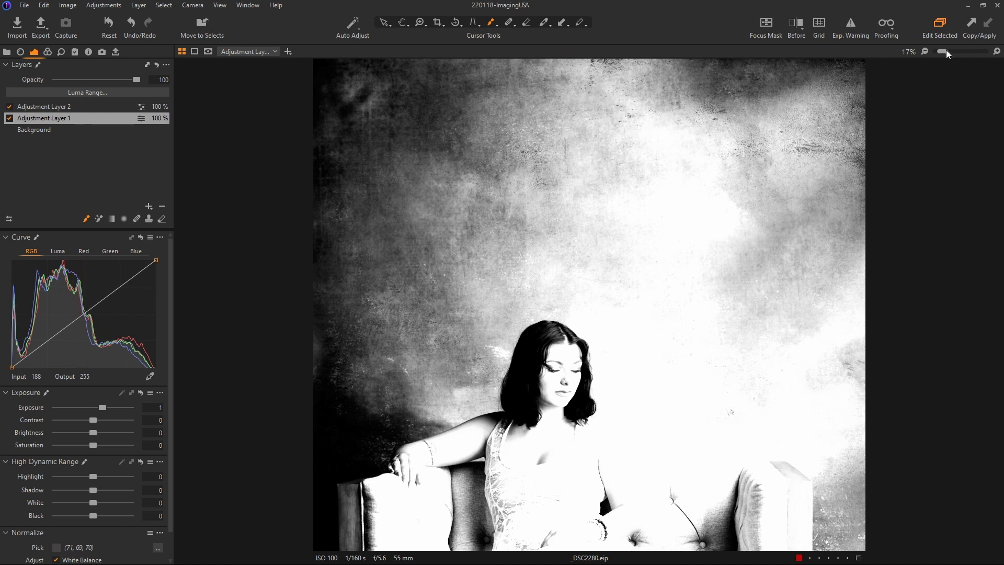
Delete the high-contrast helper layer, Adjustment Layer 2, with the whole image in view
{"action": "left_click_drag", "start_coordinate": [946, 49], "coordinate": [925, 53]}
{"action": "left_click", "coordinate": [98, 108]}
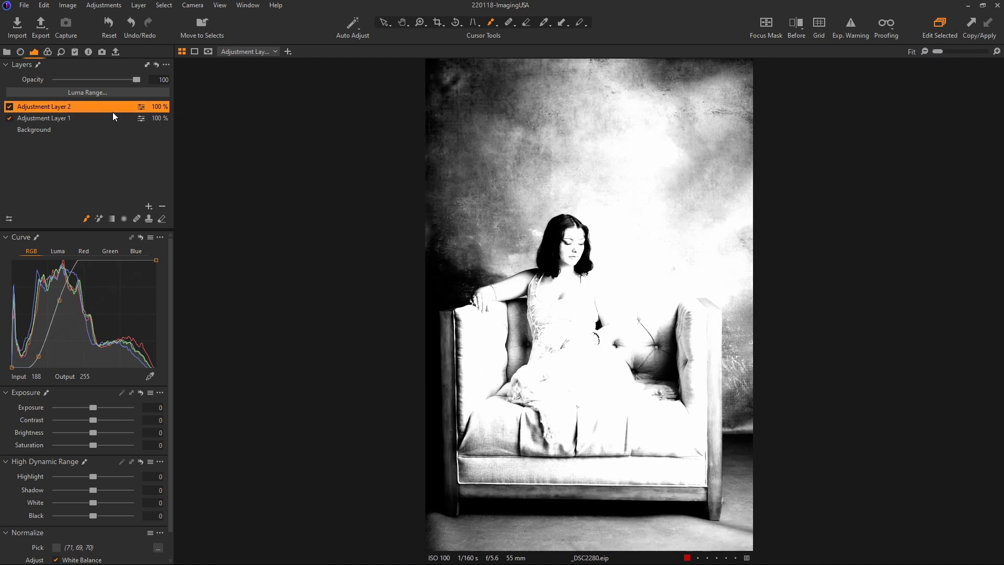
{"action": "left_click", "coordinate": [162, 205]}
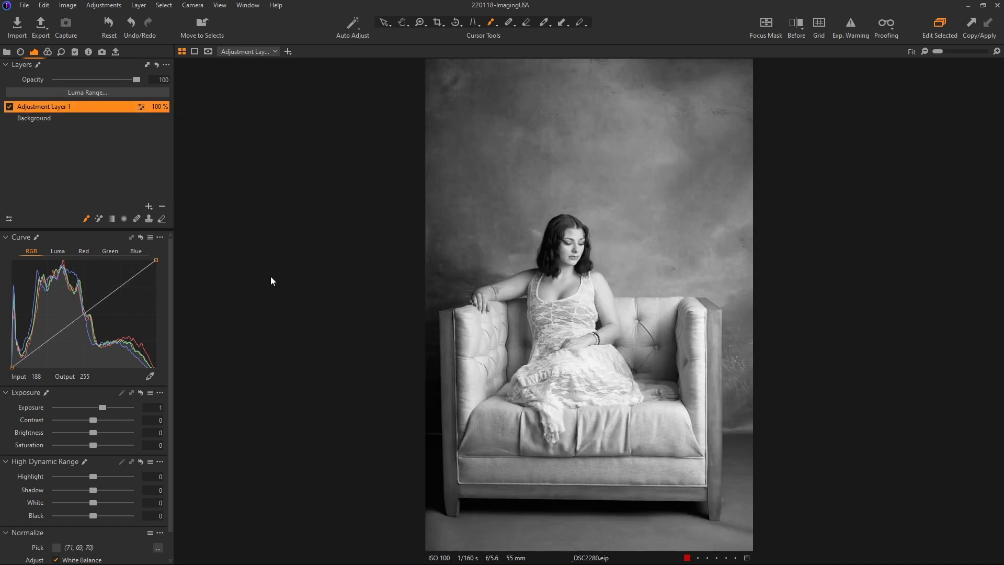
Disable Black & White, and switch Adjustment Layer 1 off and back on to compare the backdrop correction
{"action": "left_click", "coordinate": [48, 52]}
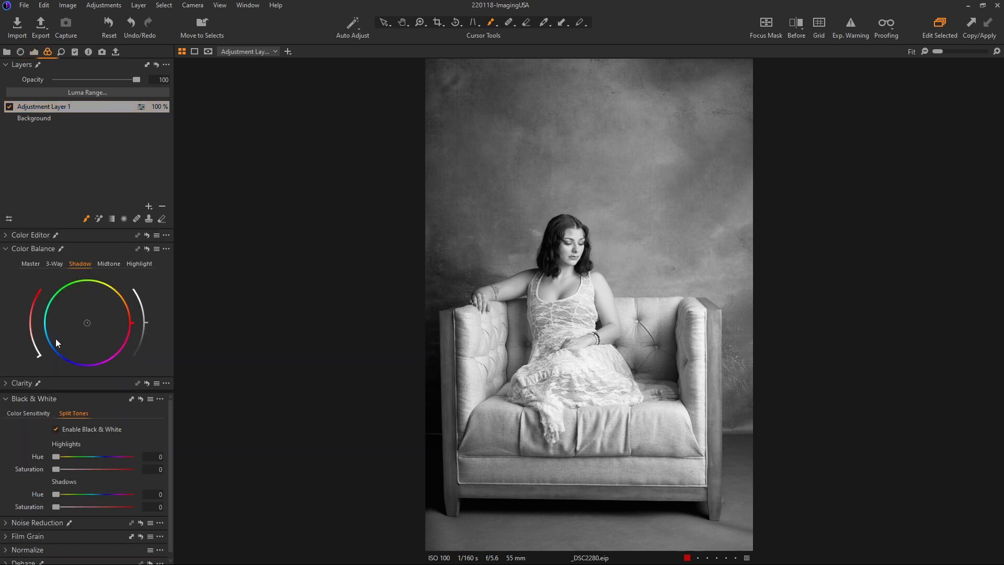
{"action": "left_click", "coordinate": [56, 429]}
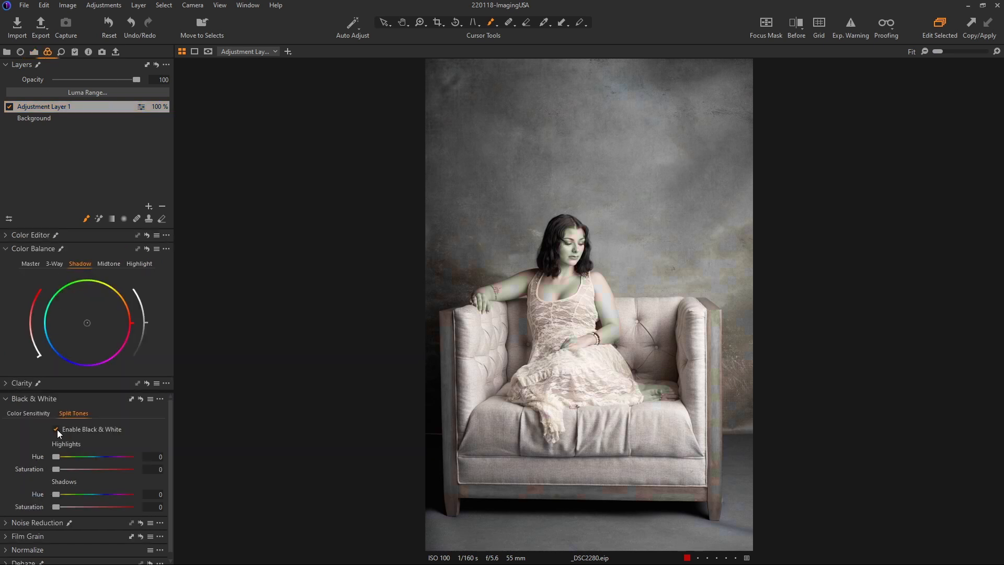
{"action": "left_click", "coordinate": [9, 107]}
{"action": "left_click", "coordinate": [10, 107]}
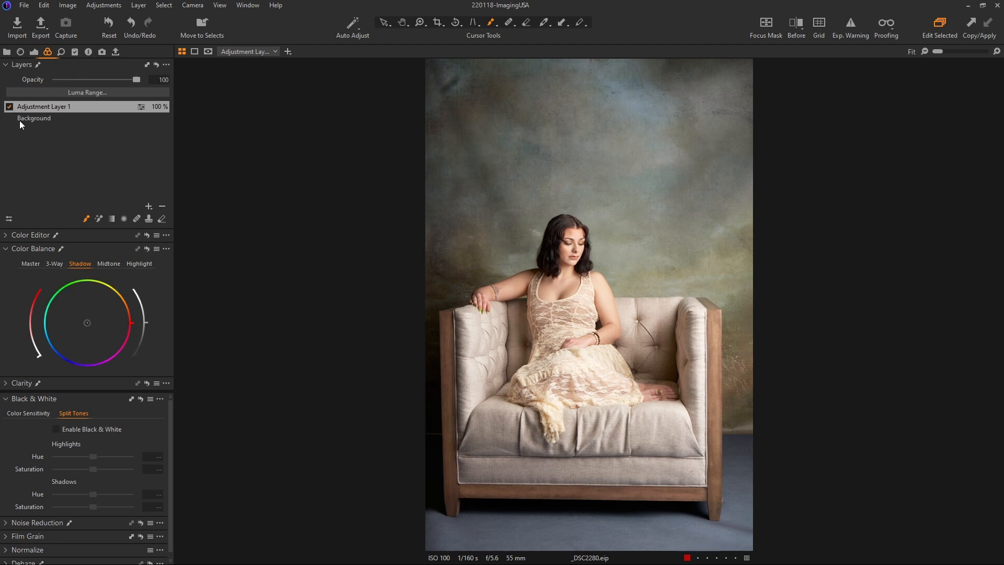